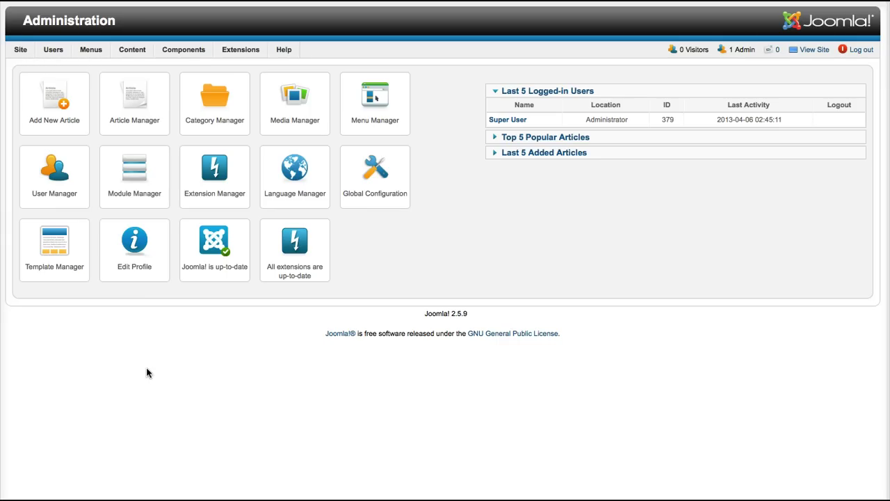
Open the site module list and filter it to the footer position.
{"action": "mouse_move", "coordinate": [185, 51]}
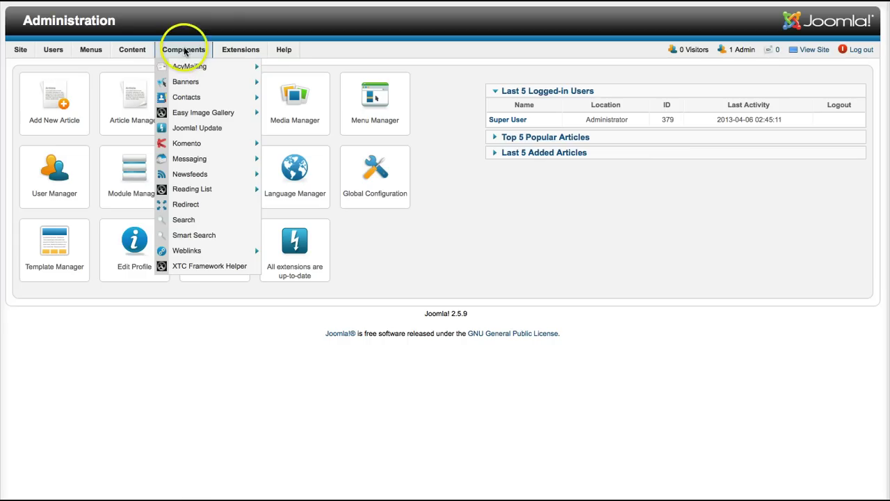
{"action": "mouse_move", "coordinate": [249, 53]}
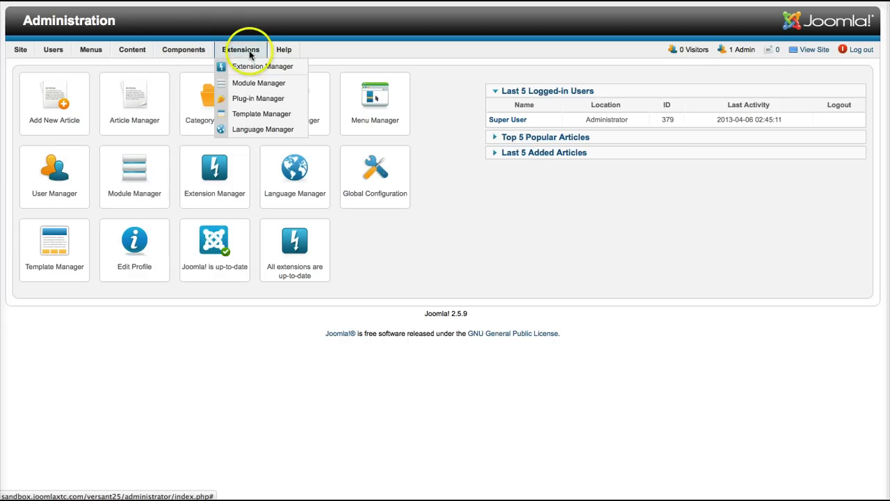
{"action": "left_click", "coordinate": [249, 83]}
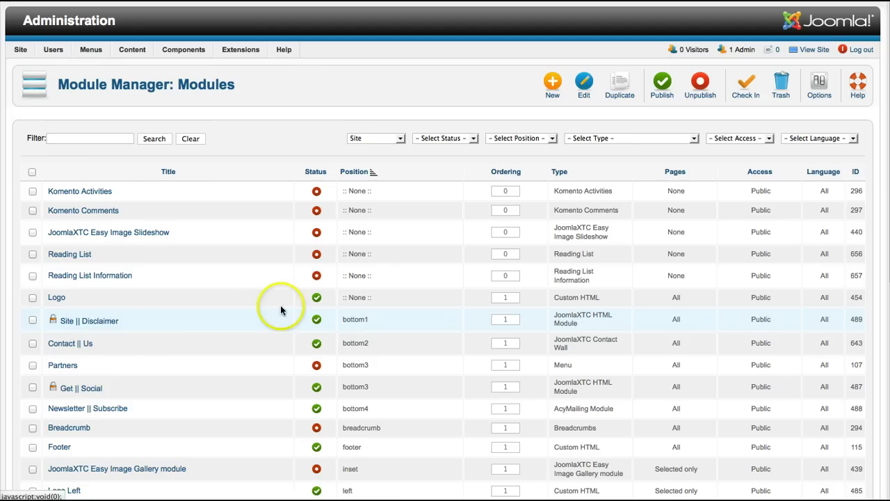
{"action": "left_click", "coordinate": [534, 141]}
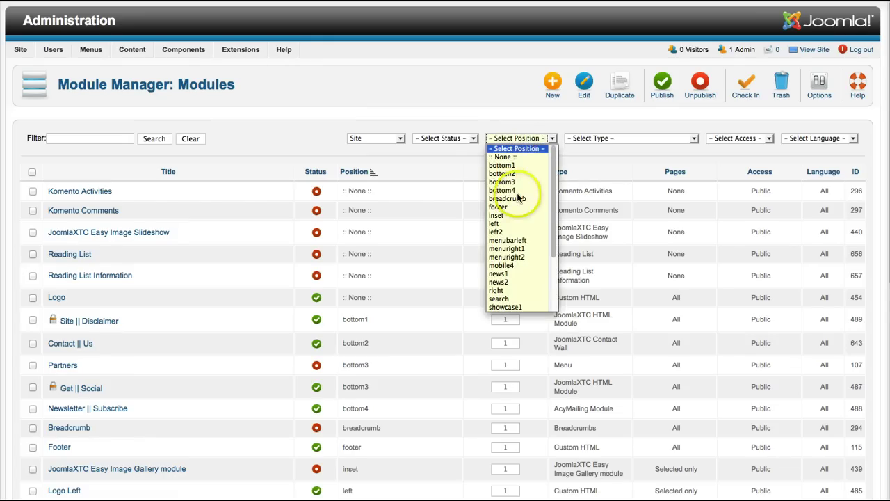
{"action": "left_click", "coordinate": [519, 208]}
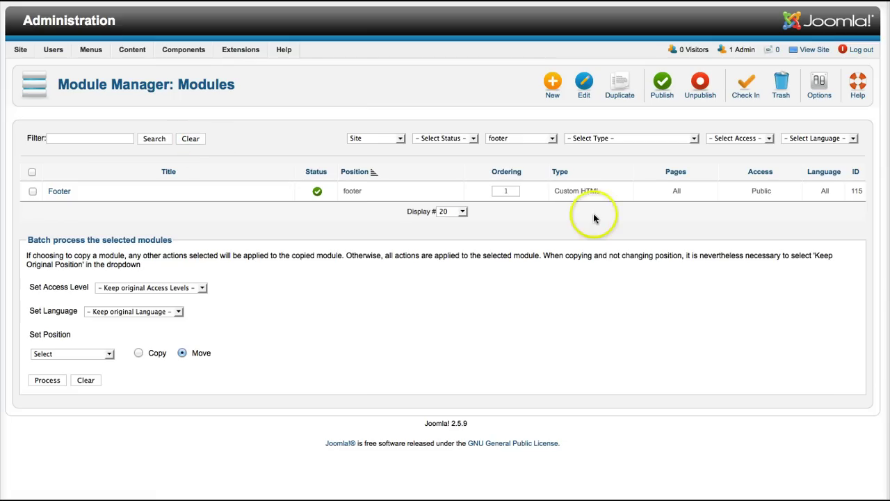
Open the Footer module for editing and view its copyright and disclaimer Custom HTML text.
{"action": "left_click", "coordinate": [59, 192]}
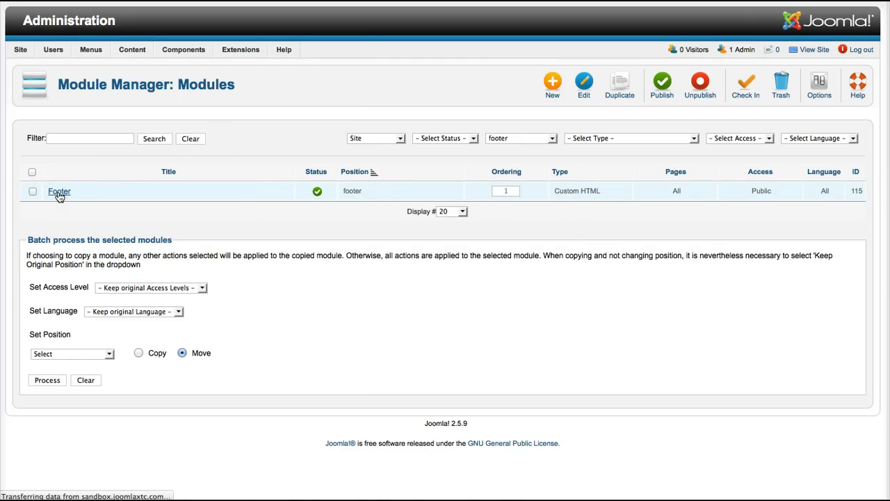
{"action": "scroll", "coordinate": [425, 207], "scroll_direction": "down", "scroll_amount": 5}
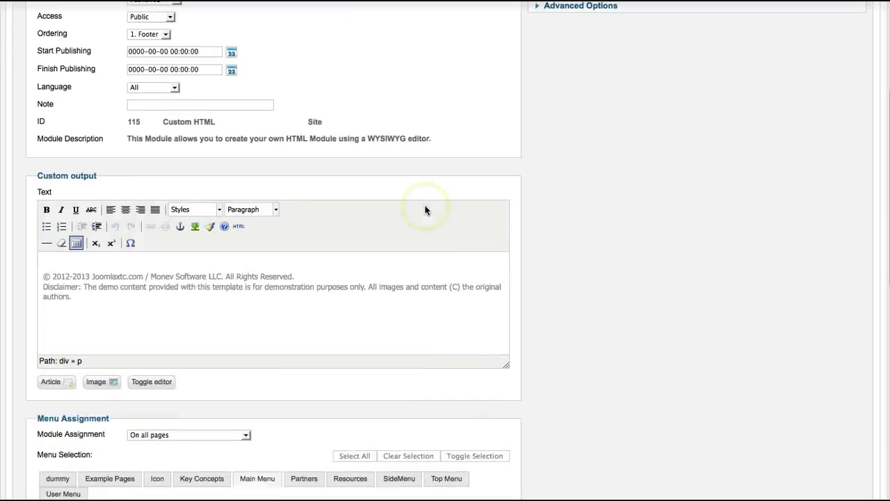
{"action": "scroll", "coordinate": [605, 242], "scroll_direction": "down", "scroll_amount": 2}
{"action": "scroll", "coordinate": [605, 242], "scroll_direction": "up", "scroll_amount": 6}
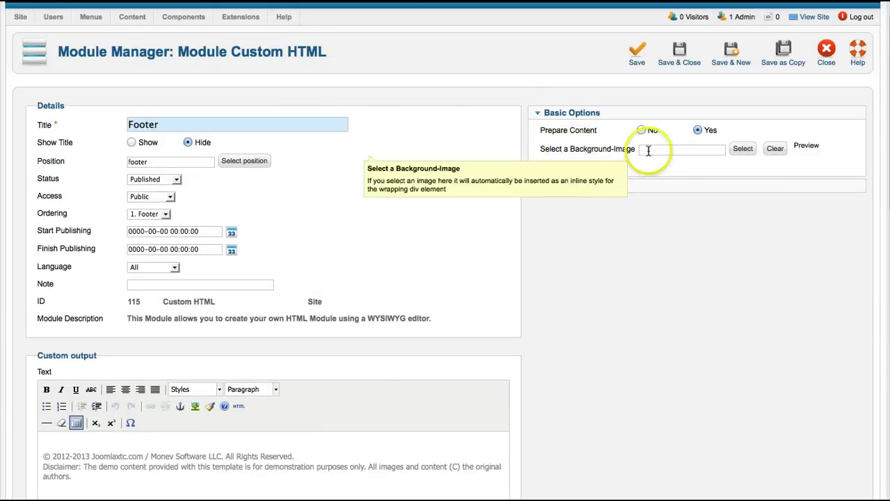
{"action": "scroll", "coordinate": [545, 216], "scroll_direction": "down", "scroll_amount": 4}
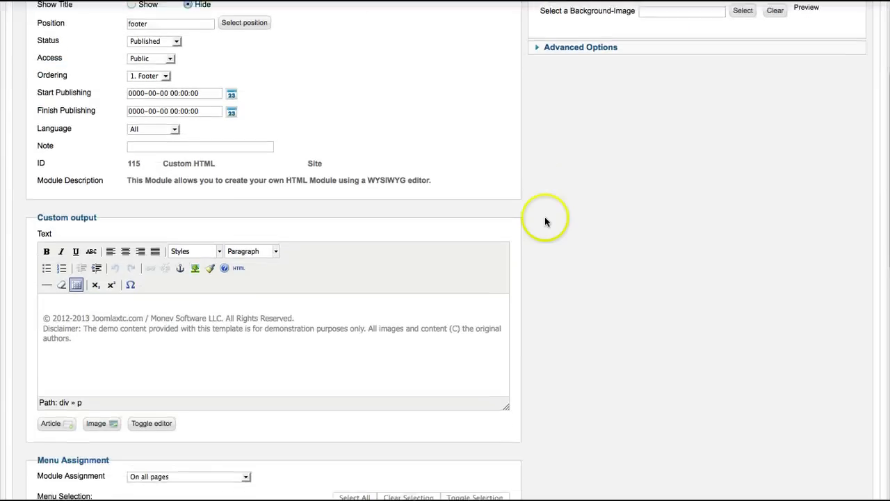
{"action": "scroll", "coordinate": [550, 236], "scroll_direction": "up", "scroll_amount": 5}
{"action": "scroll", "coordinate": [549, 236], "scroll_direction": "down", "scroll_amount": 2}
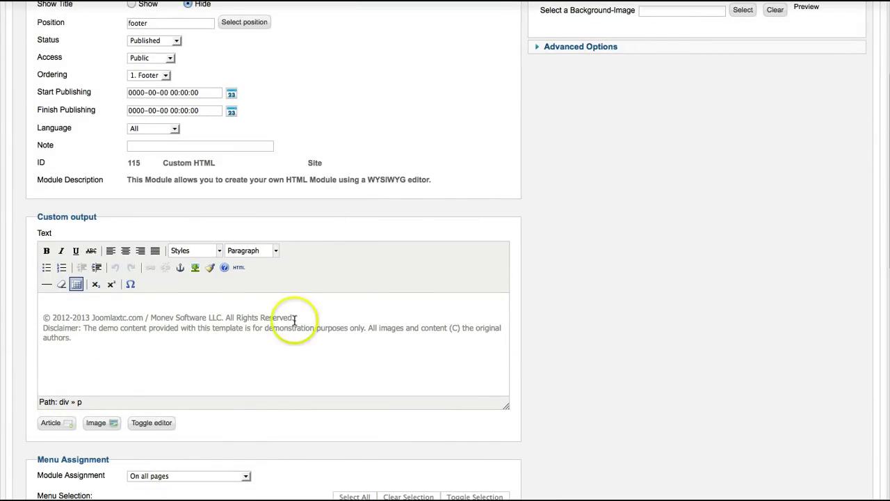
{"action": "left_click", "coordinate": [238, 268]}
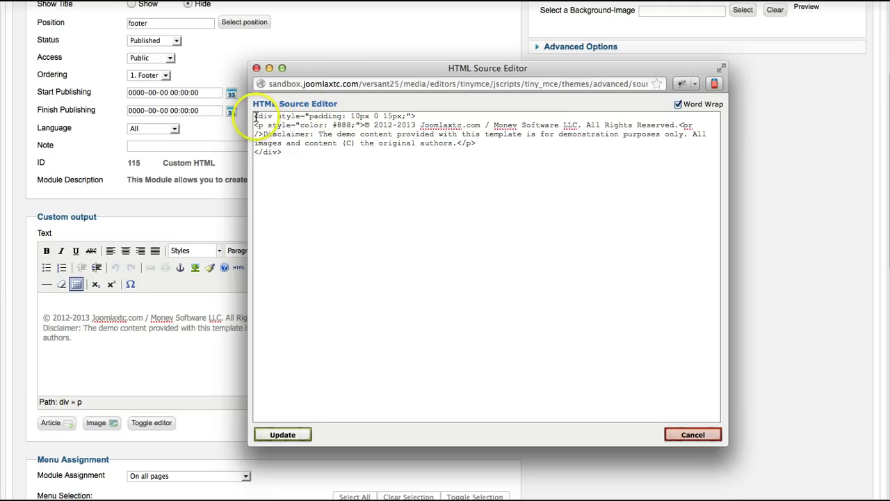
{"action": "left_click_drag", "start_coordinate": [255, 116], "coordinate": [362, 127]}
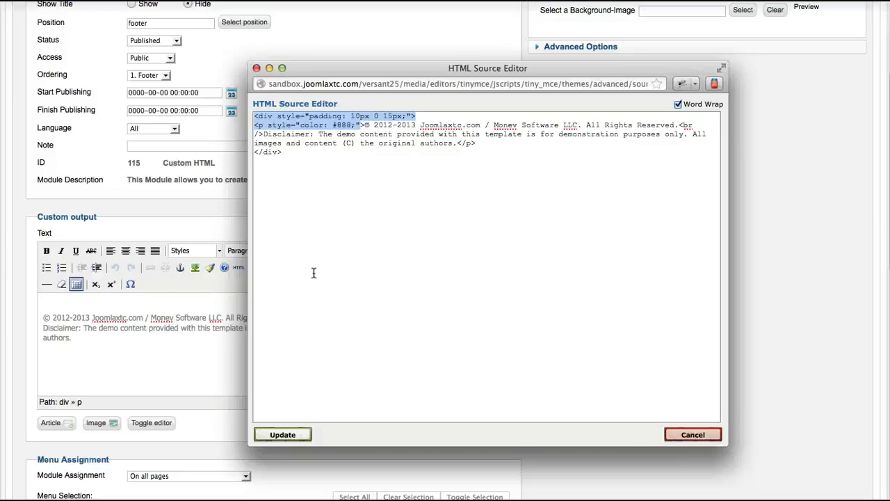
{"action": "left_click", "coordinate": [693, 434]}
Back in the module list, filter by JoomlaXTC HTML Module type and open the Advert module.
{"action": "scroll", "coordinate": [610, 339], "scroll_direction": "up", "scroll_amount": 5}
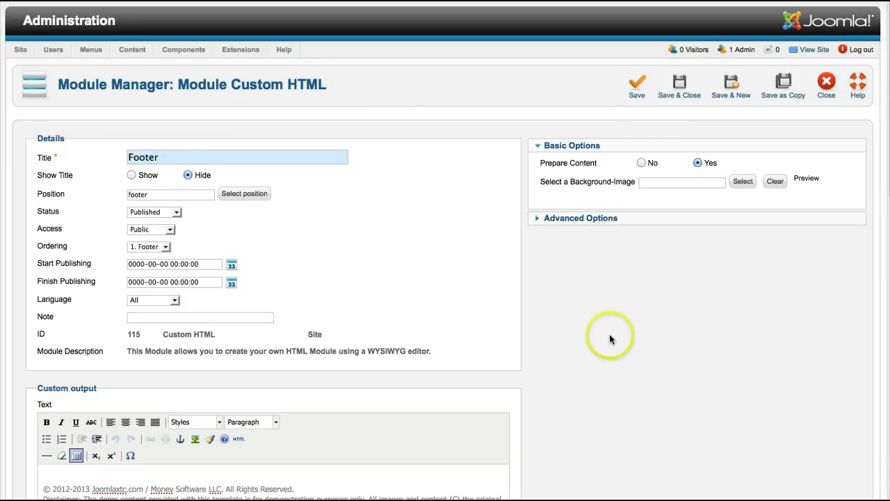
{"action": "left_click", "coordinate": [825, 89]}
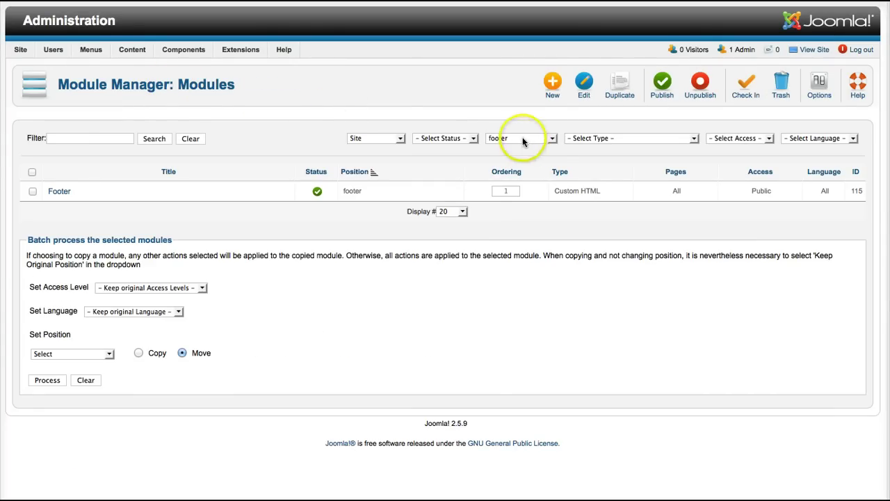
{"action": "left_click", "coordinate": [522, 137]}
{"action": "left_click", "coordinate": [520, 148]}
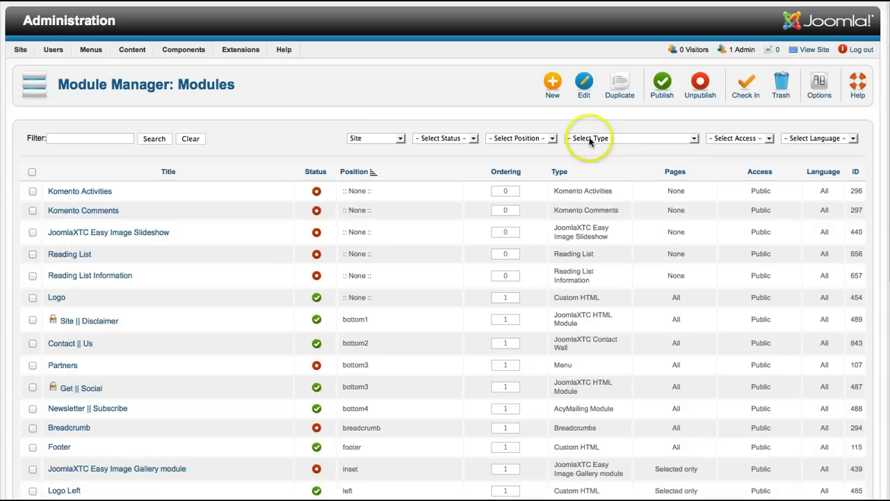
{"action": "left_click", "coordinate": [590, 138]}
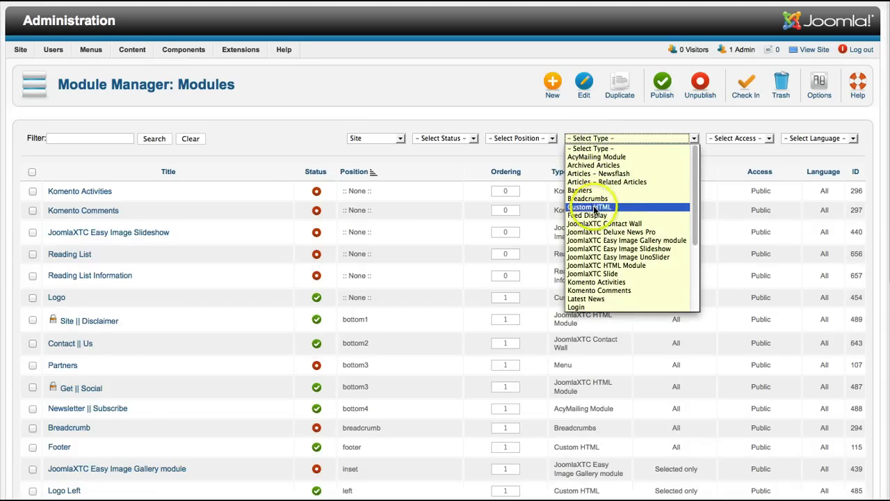
{"action": "left_click", "coordinate": [595, 265]}
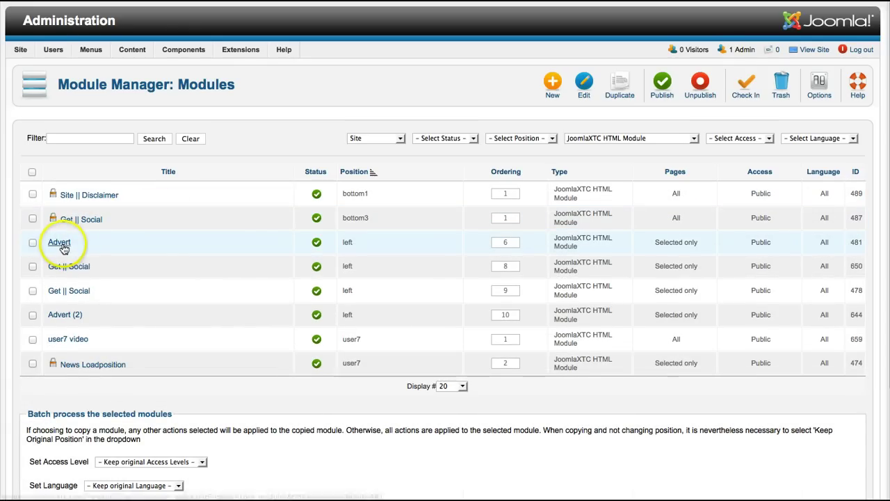
{"action": "left_click", "coordinate": [60, 243]}
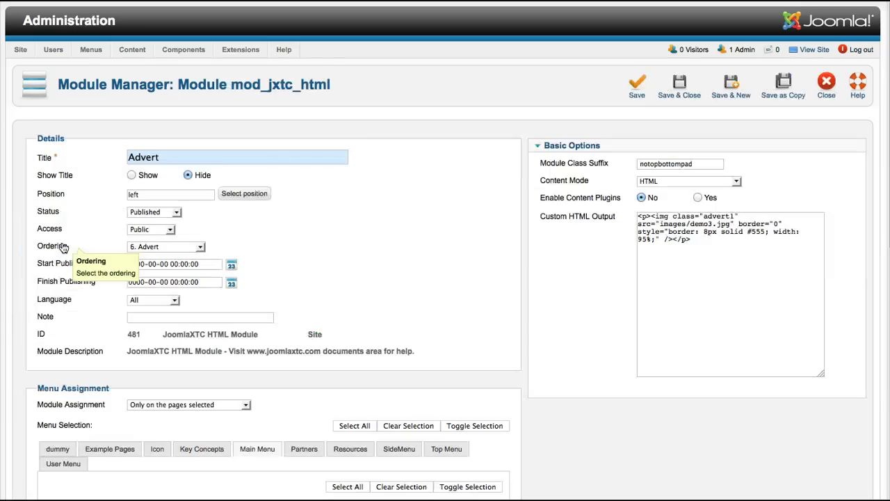
{"action": "left_click", "coordinate": [633, 233]}
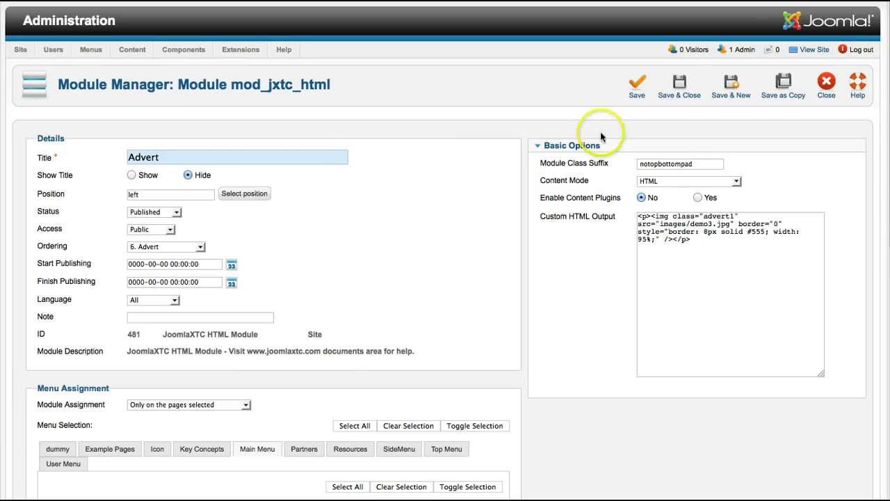
{"action": "mouse_move", "coordinate": [597, 164]}
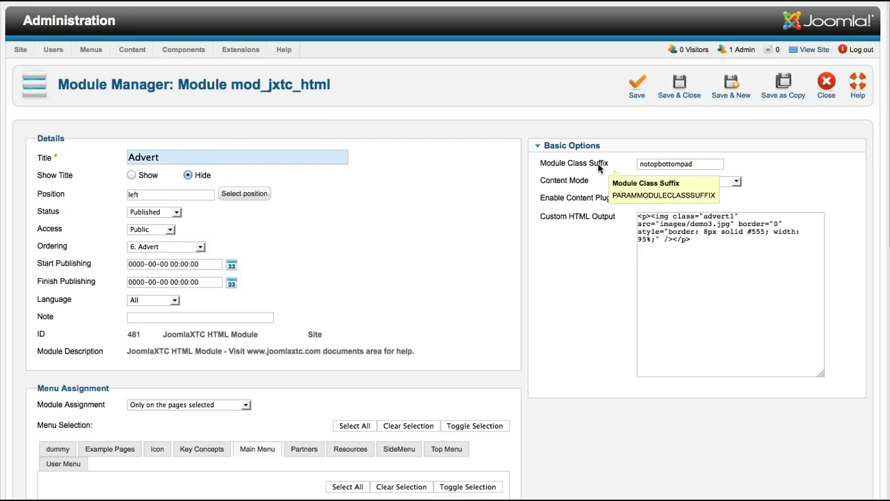
{"action": "mouse_move", "coordinate": [593, 183]}
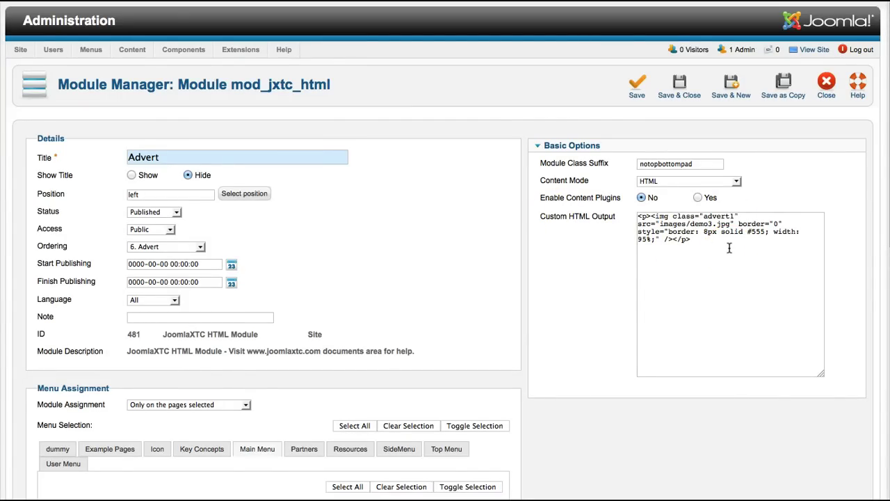
{"action": "left_click", "coordinate": [737, 181]}
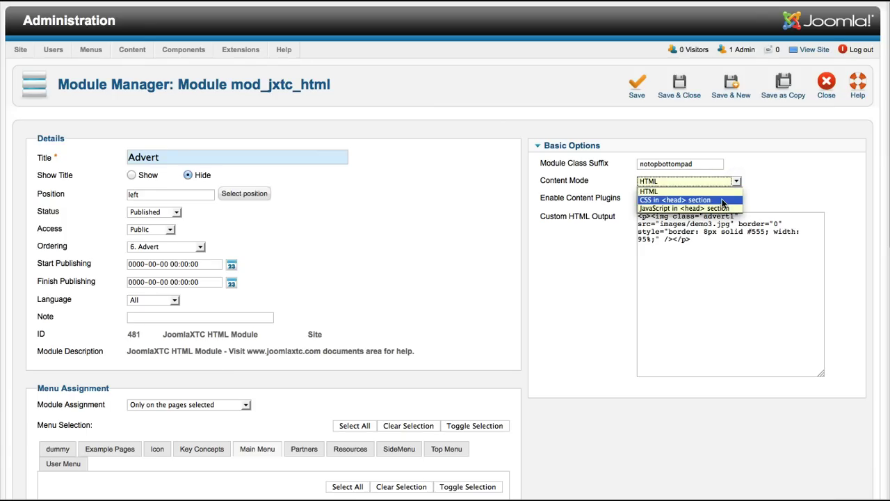
{"action": "left_click", "coordinate": [723, 201]}
{"action": "left_click", "coordinate": [733, 299]}
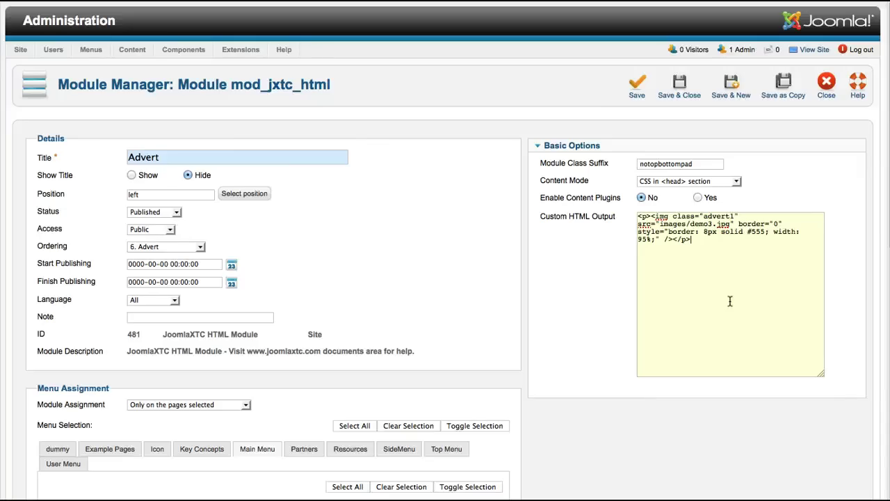
{"action": "left_click", "coordinate": [736, 180]}
{"action": "left_click", "coordinate": [724, 209]}
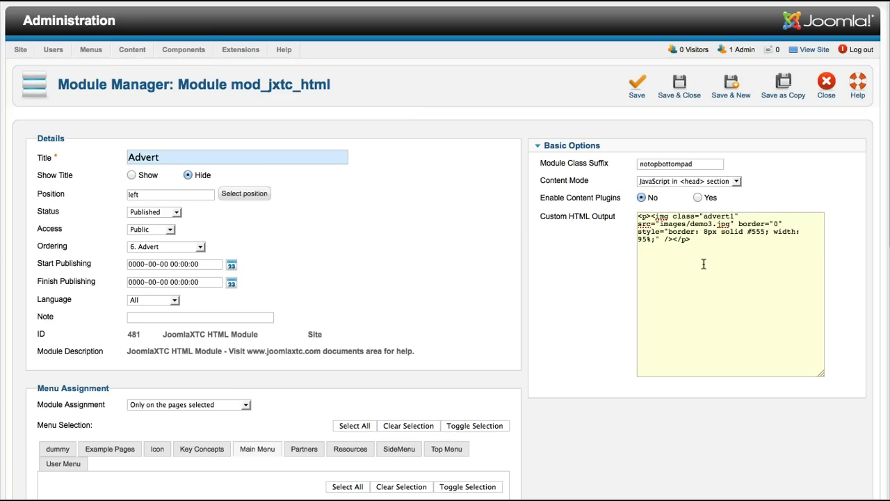
{"action": "left_click", "coordinate": [735, 181]}
{"action": "left_click", "coordinate": [691, 191]}
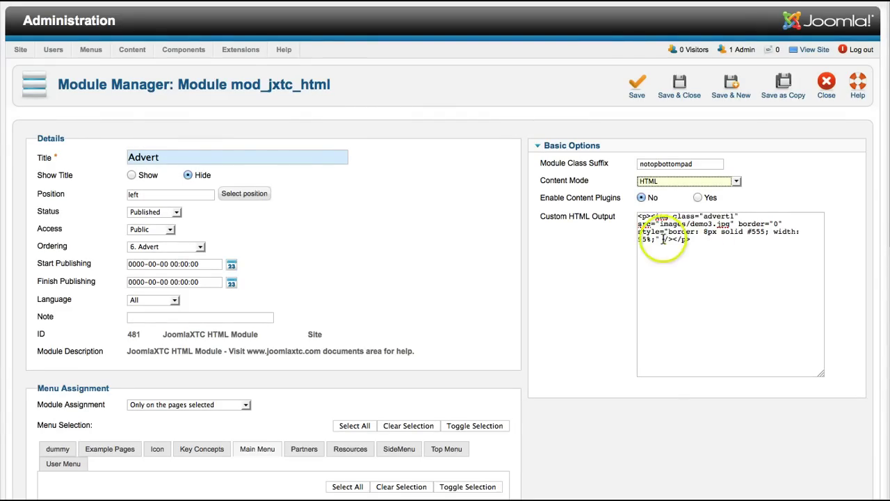
{"action": "left_click", "coordinate": [700, 243]}
{"action": "type", "text": "{loadposition left2}"}
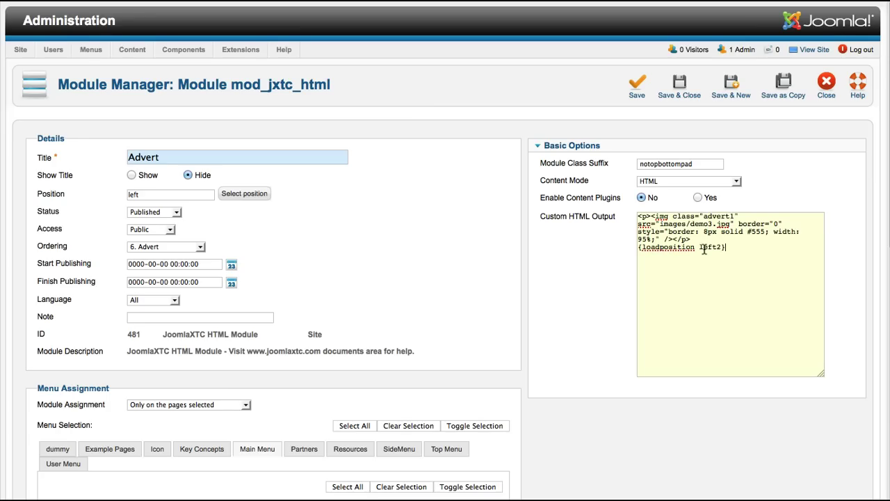
{"action": "key", "text": "BackSpace"}
{"action": "key", "text": "BackSpace"}
{"action": "key", "text": "BackSpace"}
{"action": "key", "text": "BackSpace"}
{"action": "key", "text": "BackSpace"}
{"action": "key", "text": "BackSpace"}
{"action": "key", "text": "BackSpace"}
{"action": "key", "text": "BackSpace"}
{"action": "key", "text": "BackSpace"}
{"action": "key", "text": "BackSpace"}
{"action": "key", "text": "BackSpace"}
{"action": "key", "text": "BackSpace"}
{"action": "key", "text": "BackSpace"}
{"action": "key", "text": "BackSpace"}
{"action": "key", "text": "BackSpace"}
{"action": "key", "text": "BackSpace"}
{"action": "key", "text": "BackSpace"}
{"action": "key", "text": "BackSpace"}
{"action": "key", "text": "BackSpace"}
{"action": "key", "text": "BackSpace"}
{"action": "key", "text": "BackSpace"}
{"action": "key", "text": "BackSpace"}
{"action": "type", "text": ">"}
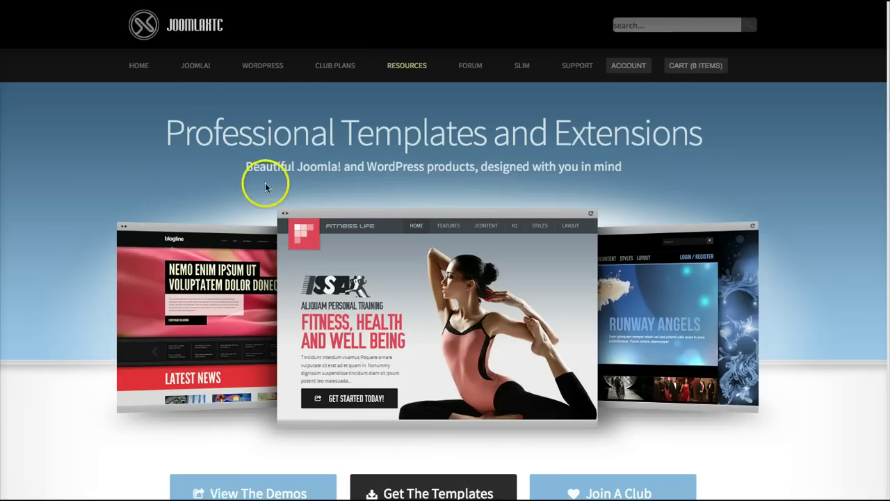
Go to JoomlaXTC's free extensions page and open the Custom HTML Pro Module page.
{"action": "mouse_move", "coordinate": [407, 67]}
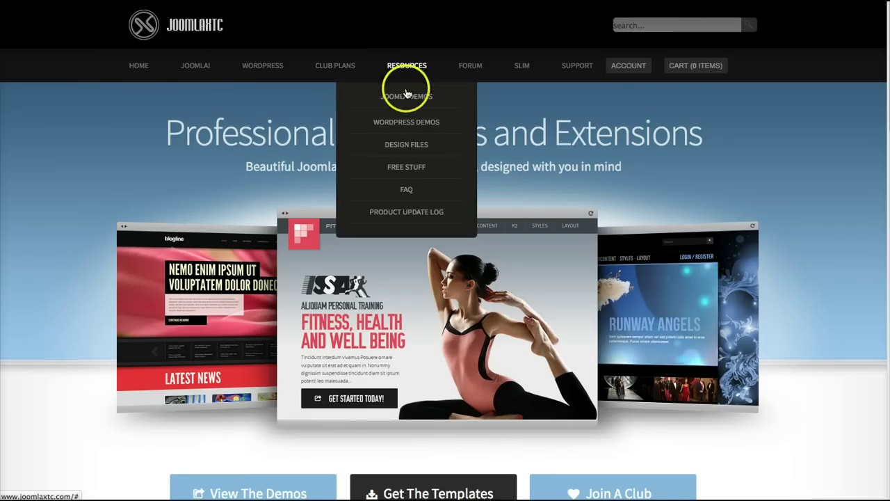
{"action": "left_click", "coordinate": [402, 174]}
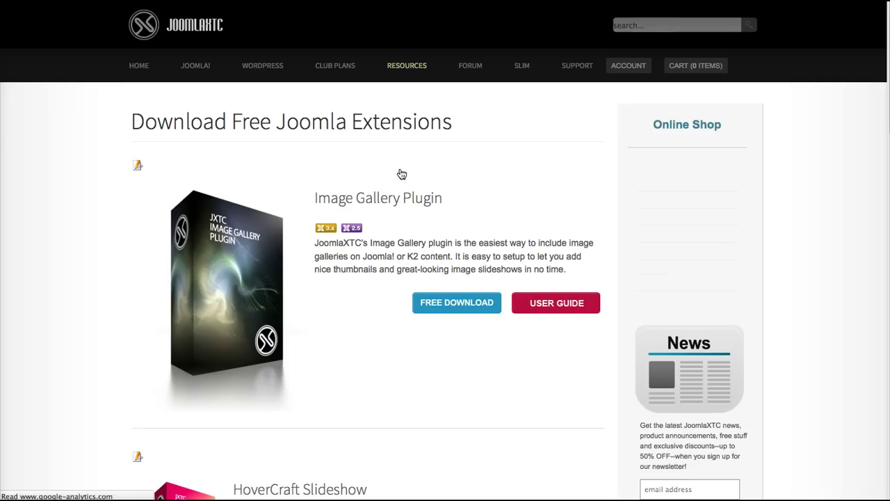
{"action": "scroll", "coordinate": [401, 174], "scroll_direction": "down", "scroll_amount": 5}
{"action": "scroll", "coordinate": [401, 174], "scroll_direction": "down", "scroll_amount": 9}
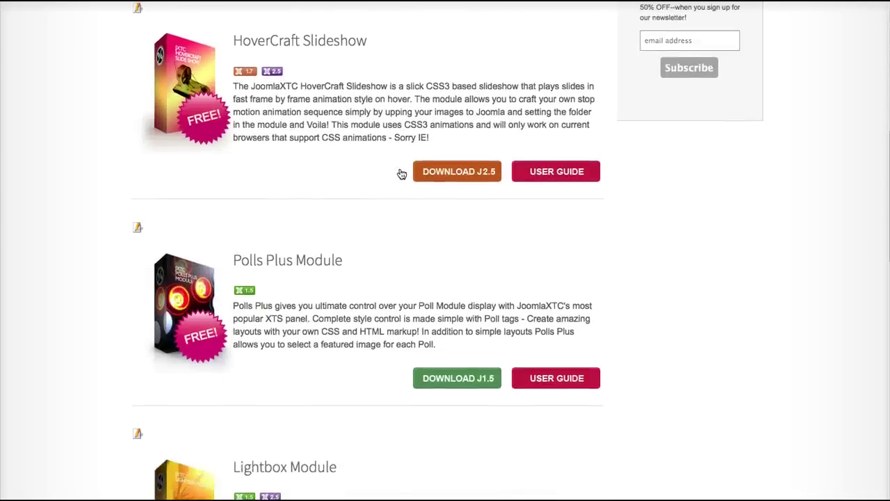
{"action": "scroll", "coordinate": [402, 174], "scroll_direction": "down", "scroll_amount": 3}
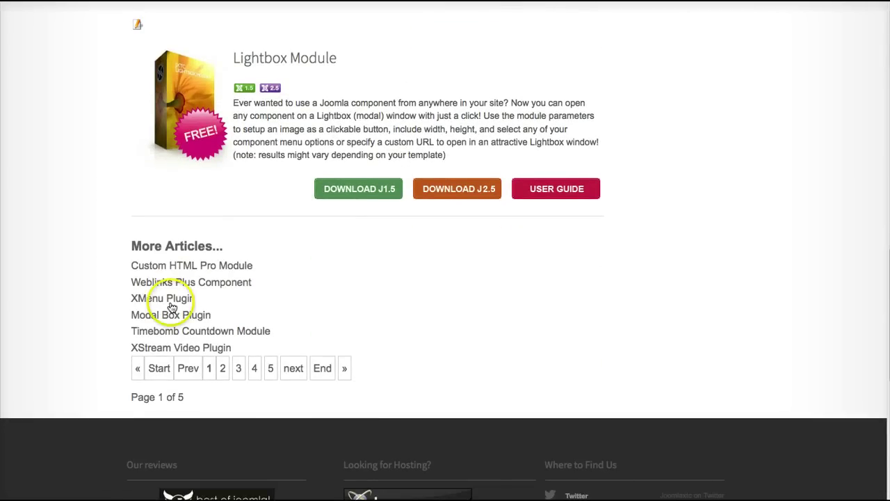
{"action": "left_click", "coordinate": [187, 268]}
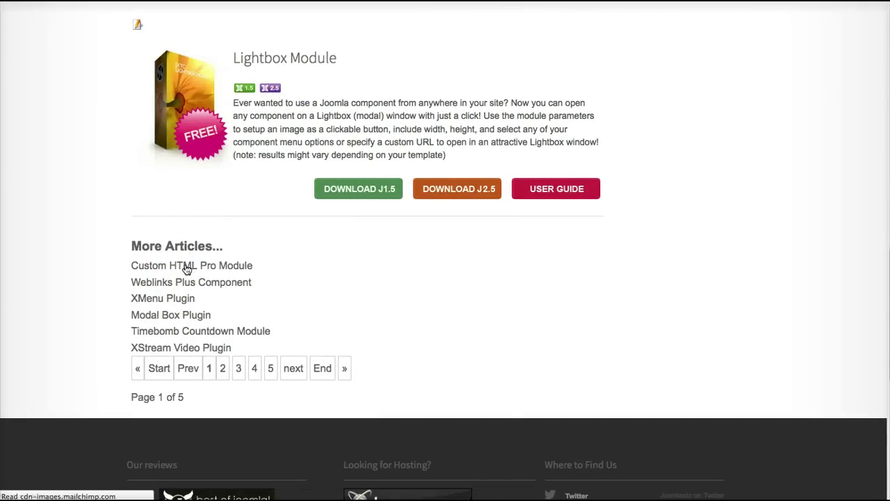